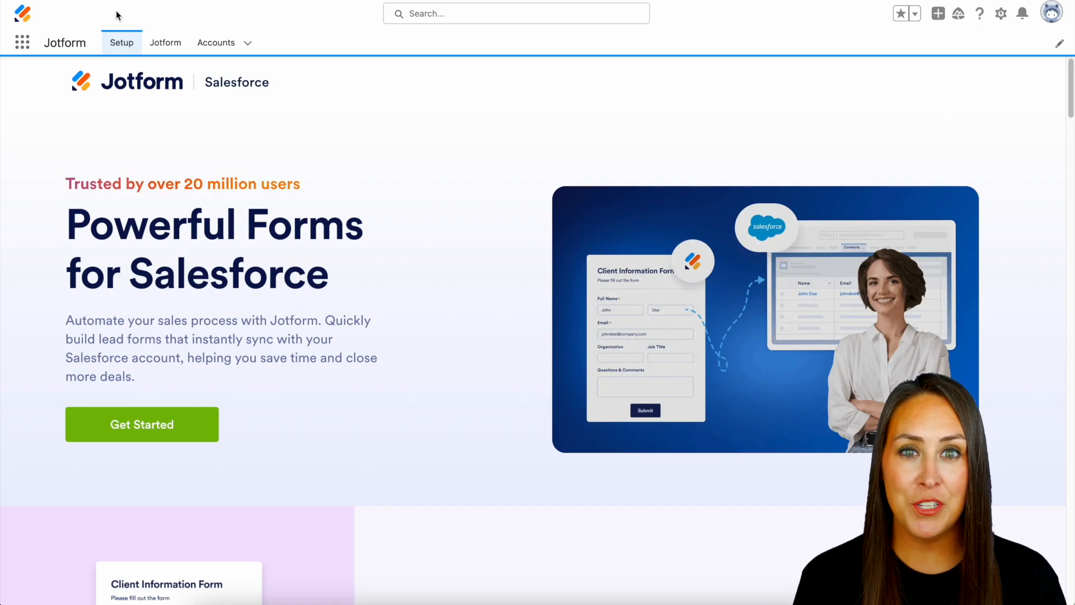
Start creating a new Jotform form based on a ready-made template
click(169, 45)
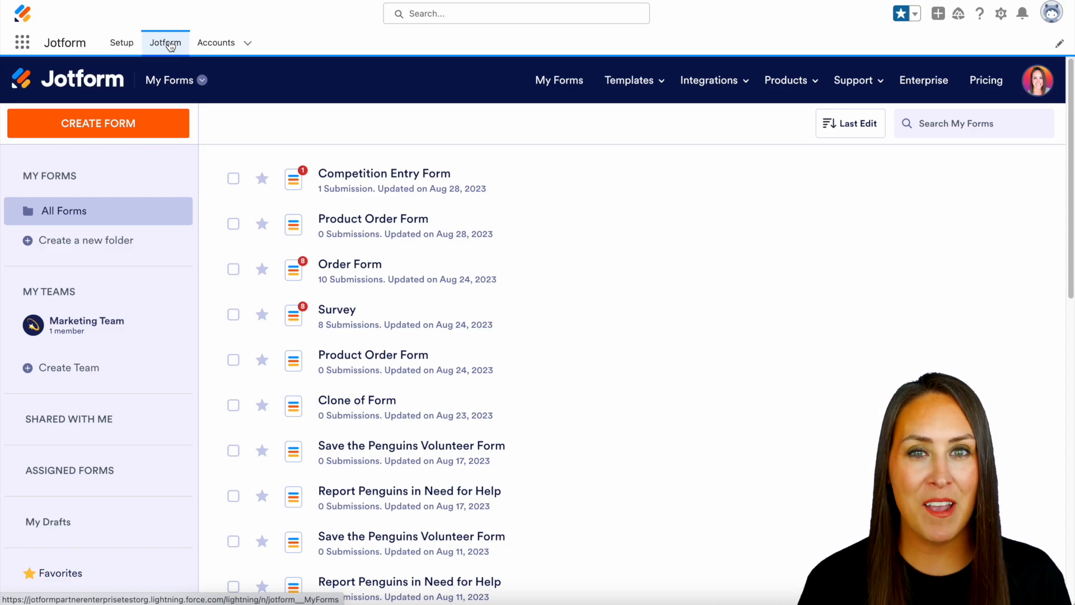
click(103, 128)
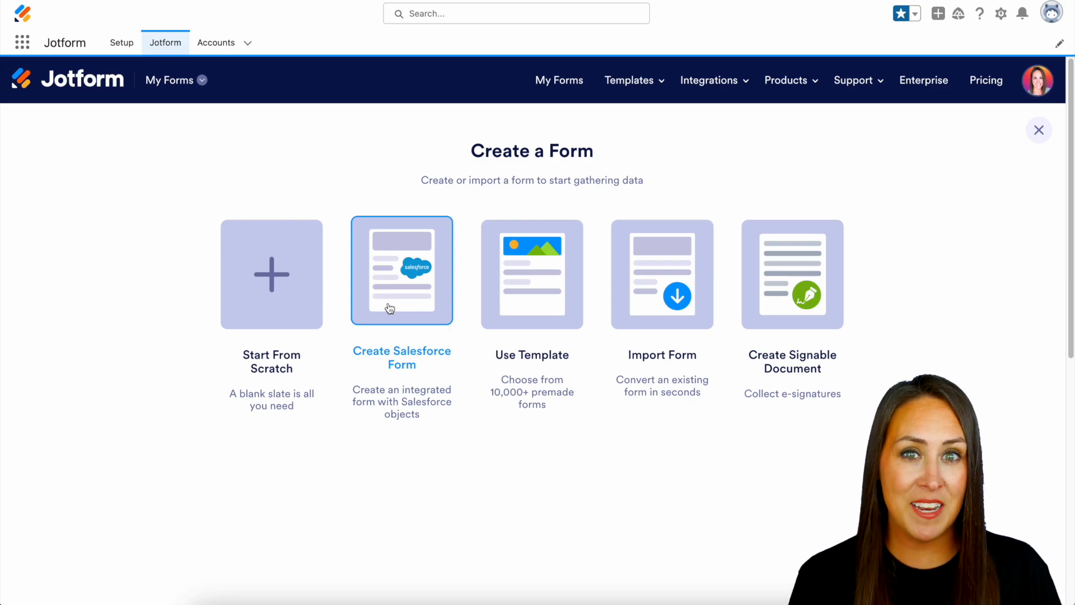
click(538, 298)
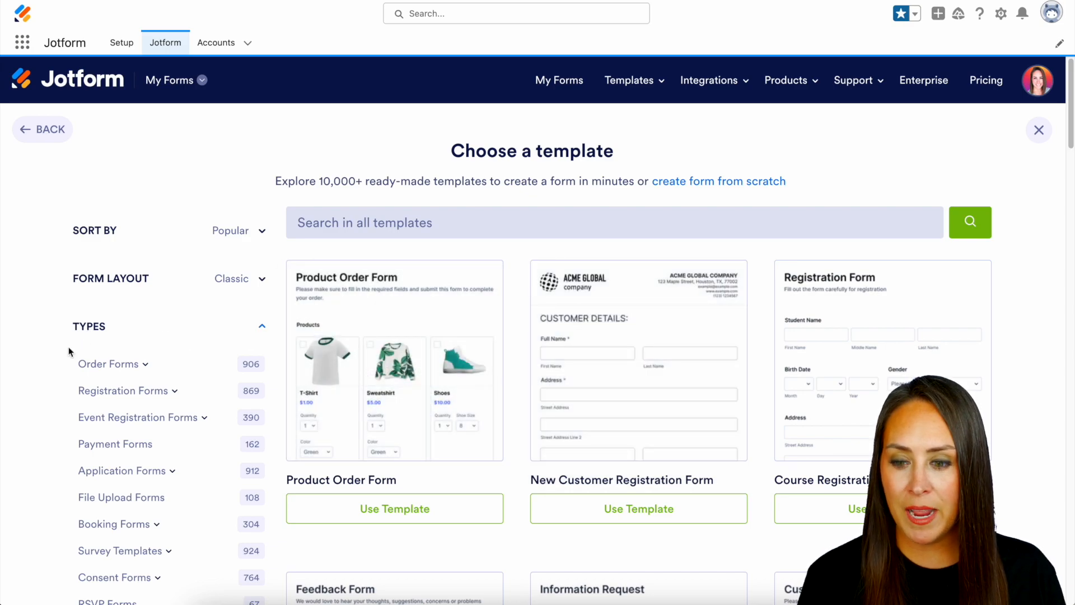
Find the Competition Entry Form among the contest registration templates, preview it and use it for the new form
click(105, 390)
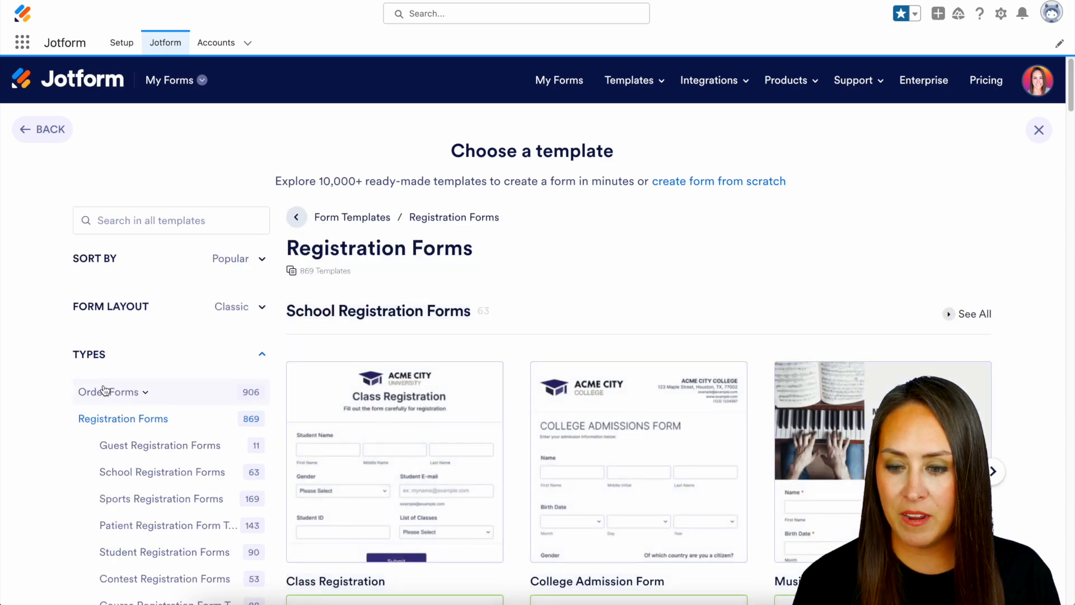
scroll(512, 374, down, 20)
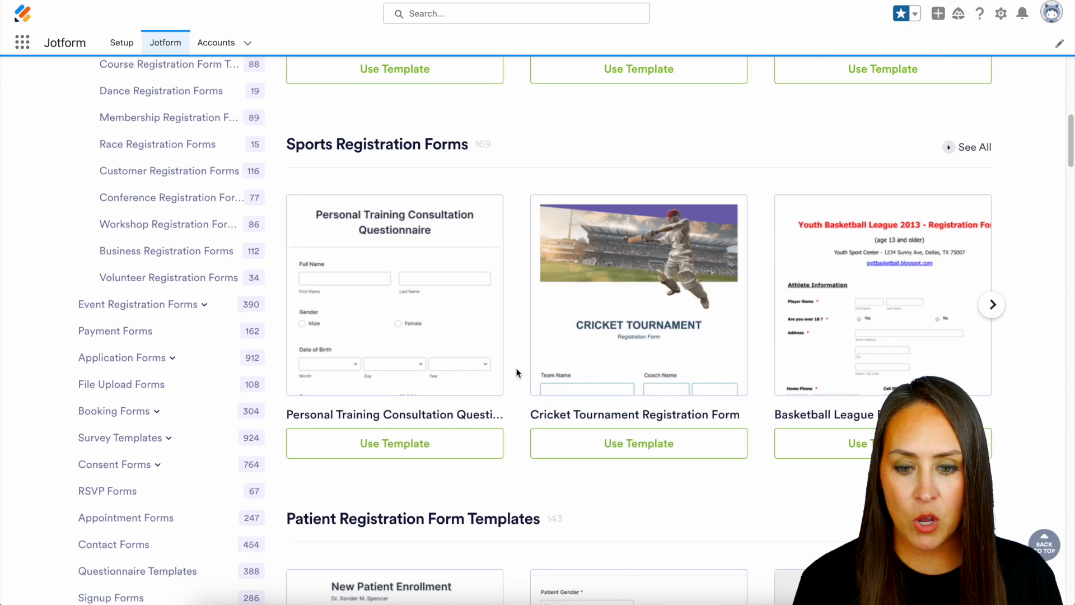
scroll(516, 372, down, 10)
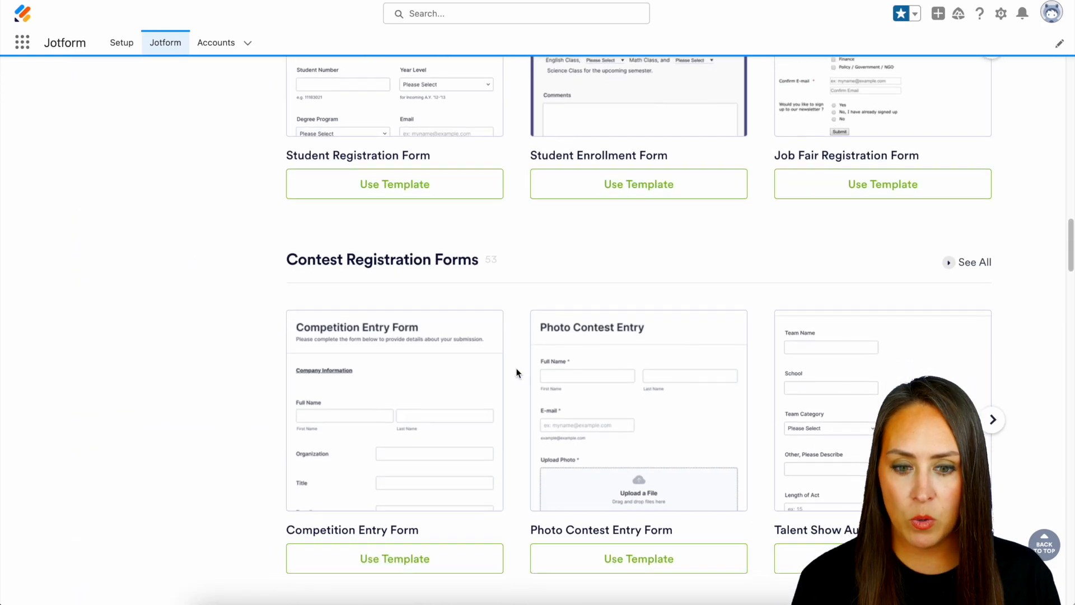
mouse_move(384, 247)
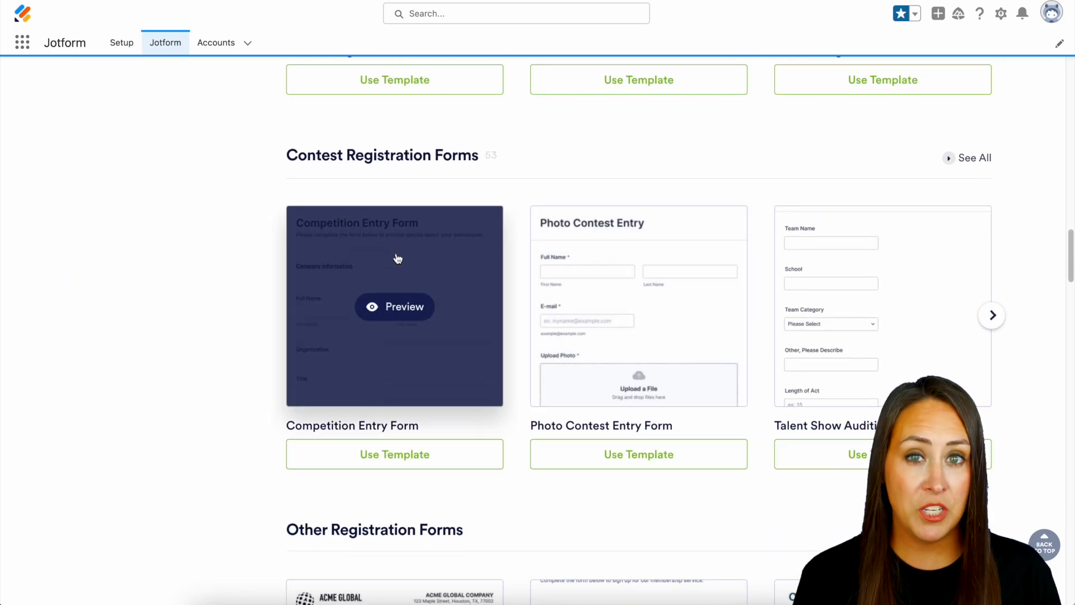
click(374, 307)
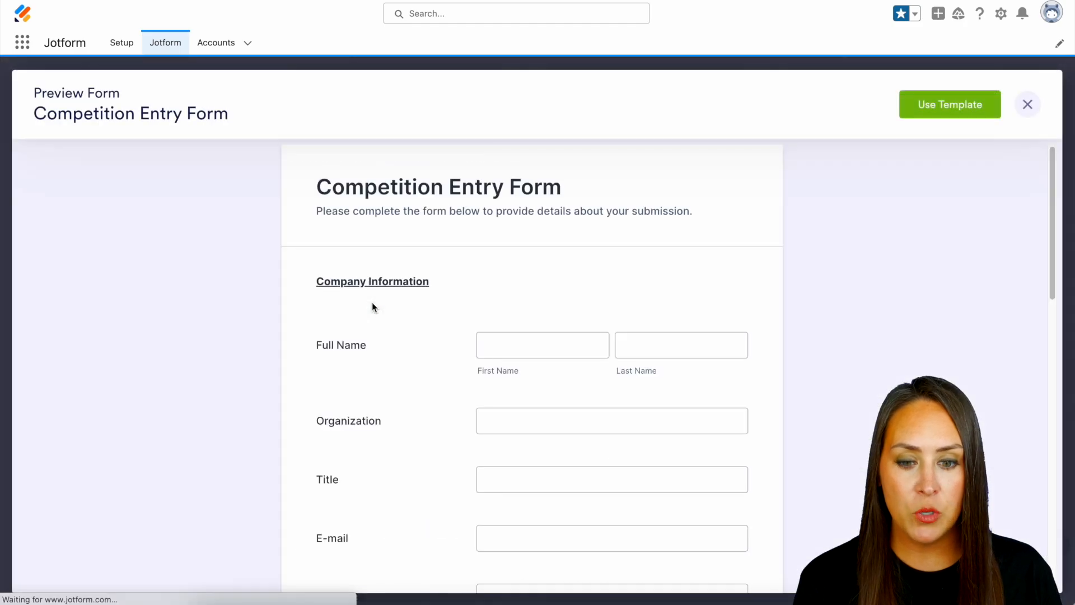
scroll(663, 365, down, 10)
scroll(663, 365, up, 8)
scroll(662, 364, up, 3)
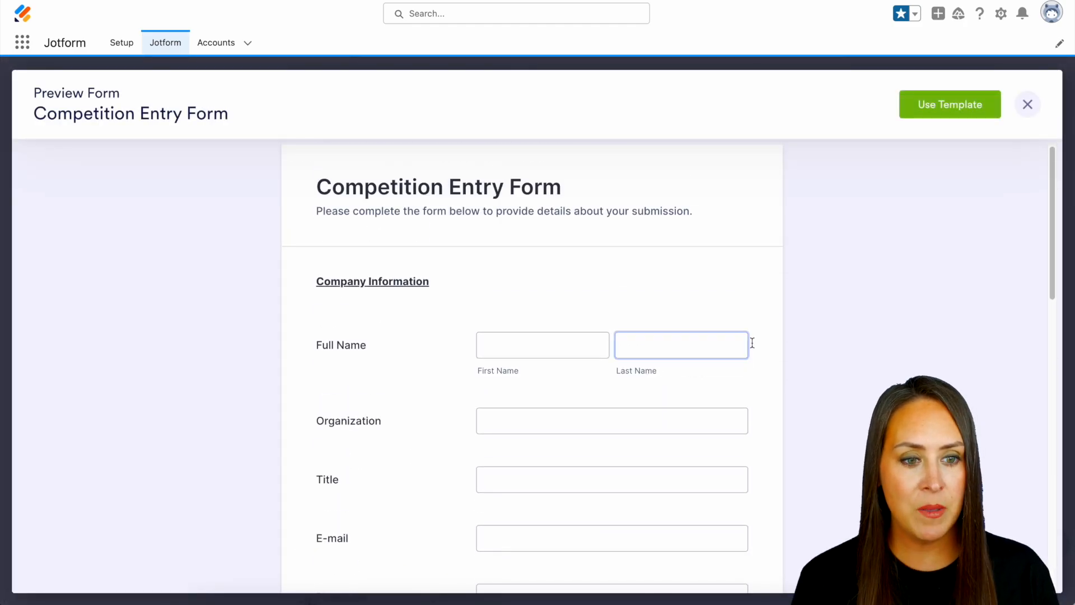
click(949, 106)
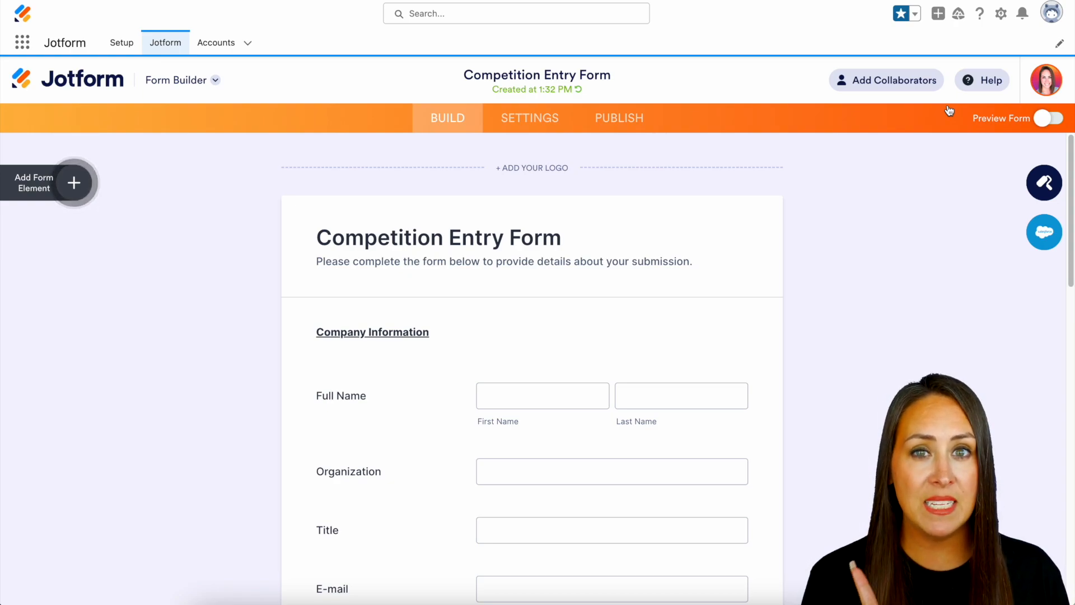
Open the form elements list and look over the basic elements available for the form
click(73, 182)
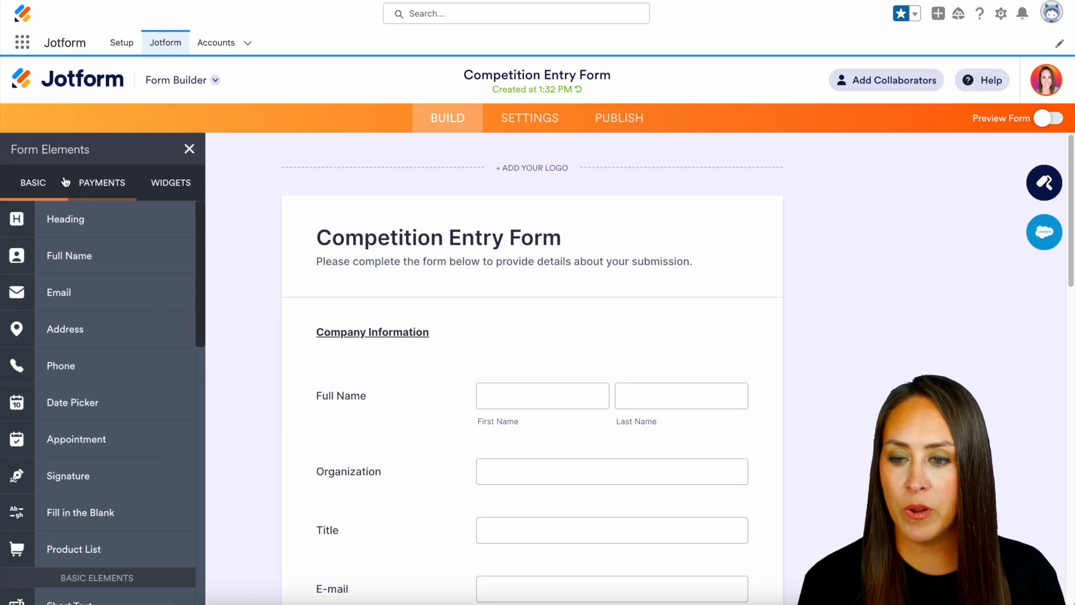
mouse_move(79, 277)
mouse_down()
mouse_move(441, 316)
mouse_move(87, 290)
mouse_up()
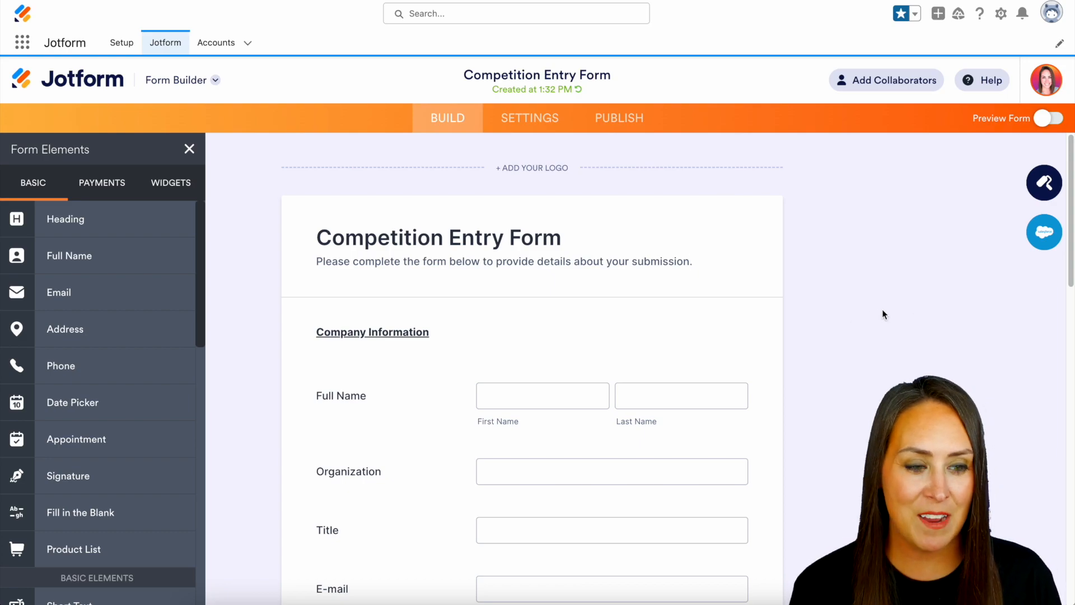
Set up the form's Salesforce integration to create a record for the Account object
click(1042, 236)
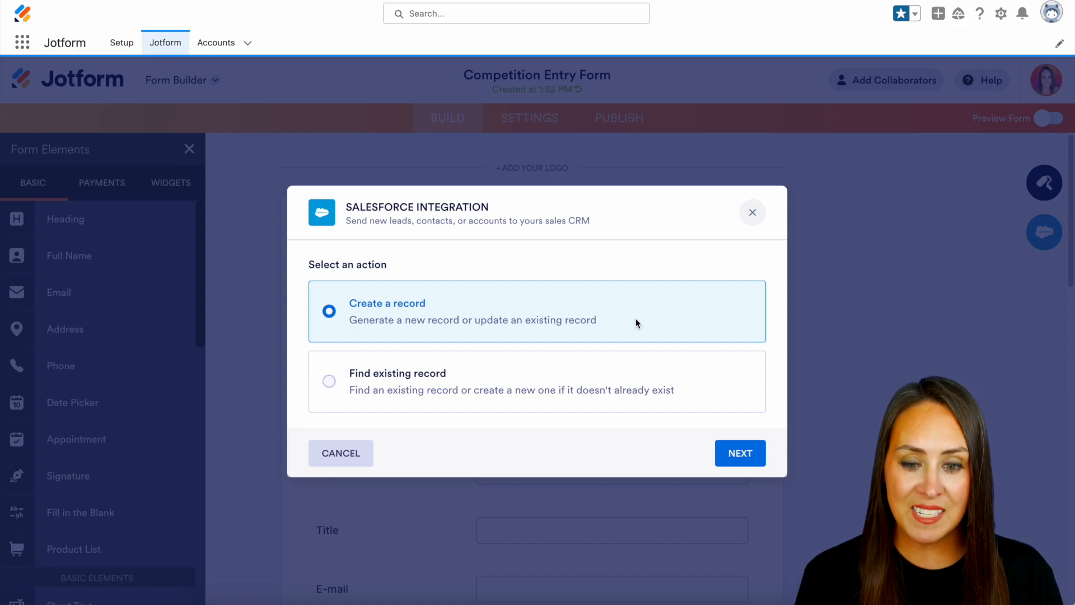
click(736, 452)
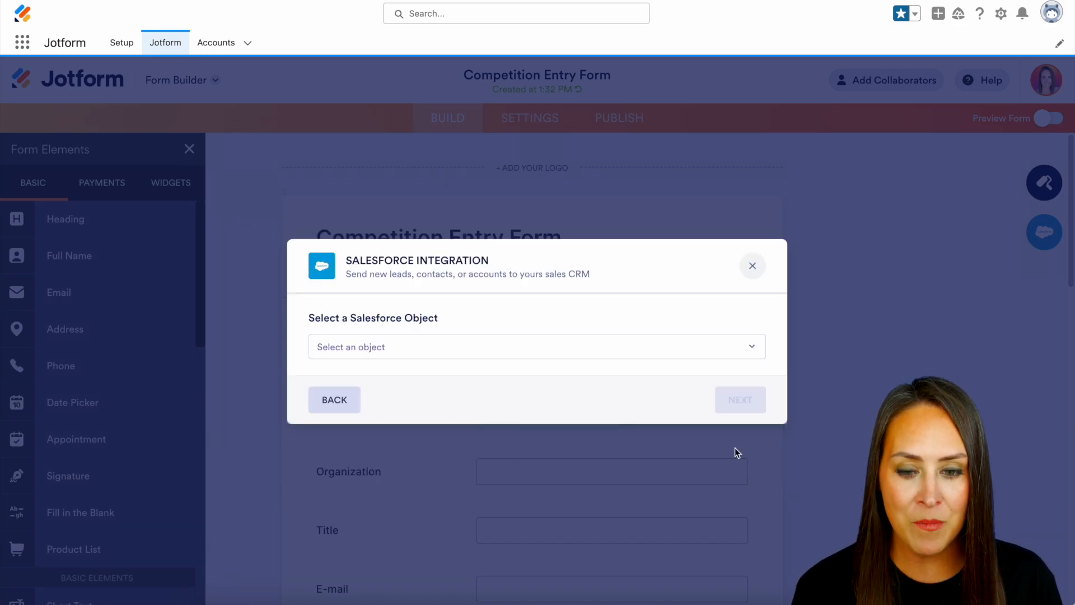
click(711, 350)
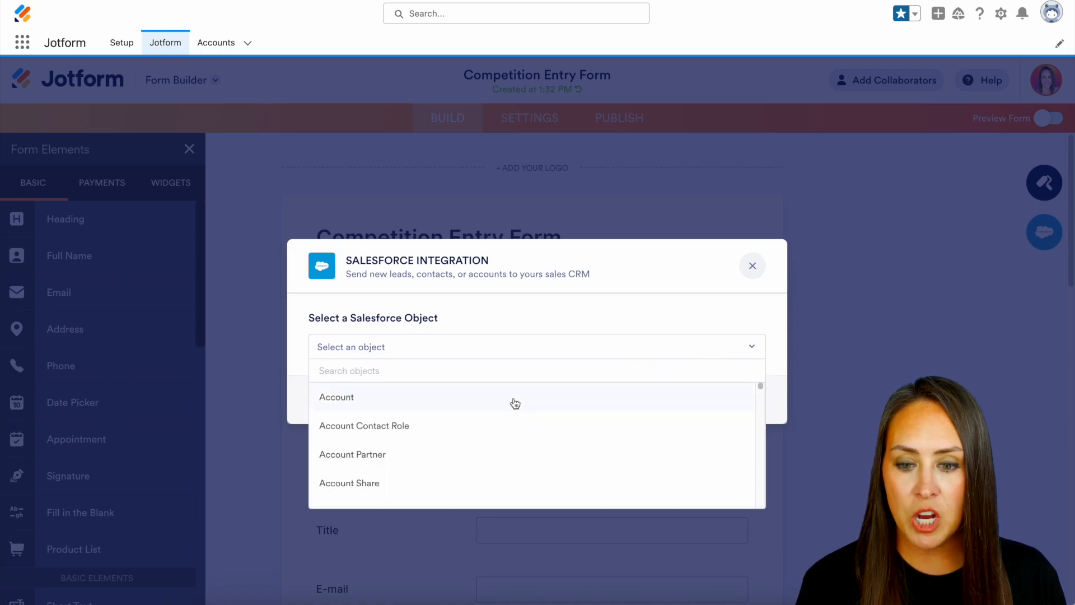
click(351, 401)
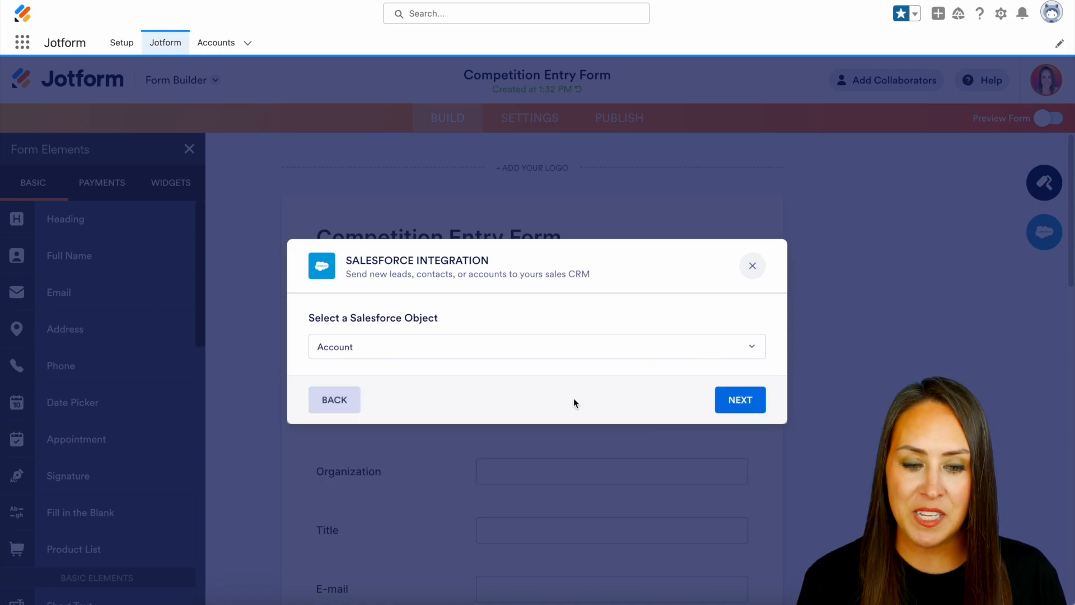
click(750, 400)
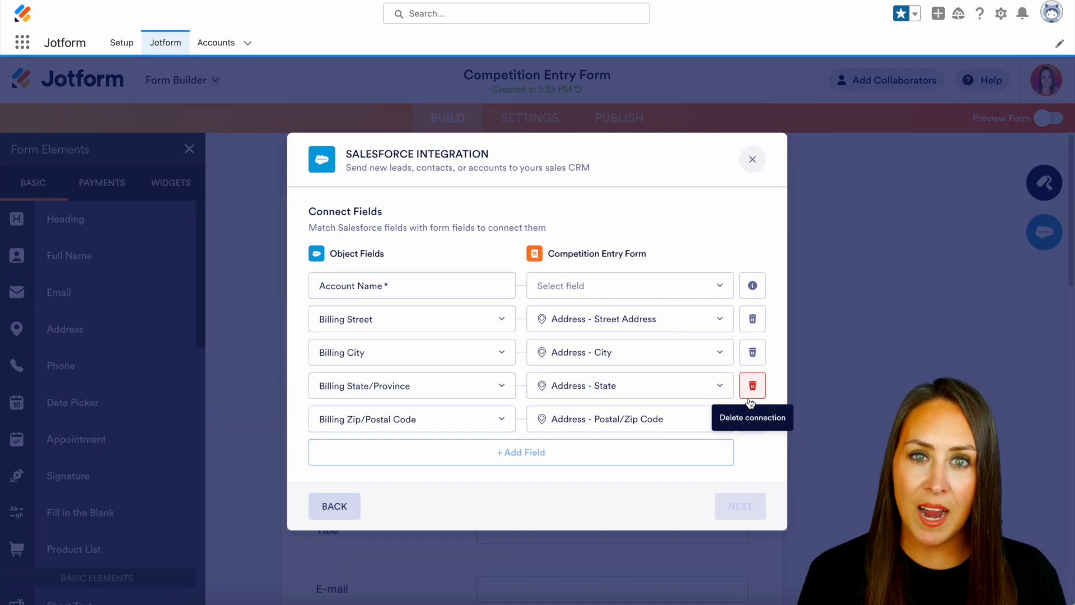
Map the Account Name object field to the form's Full Name field and continue with the field connections
click(632, 289)
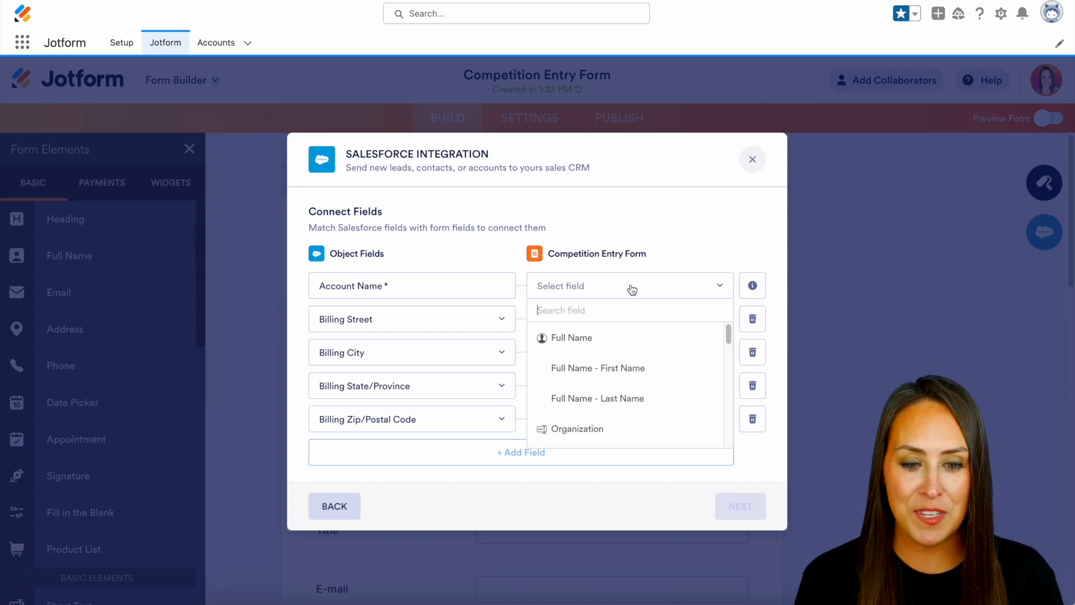
click(597, 337)
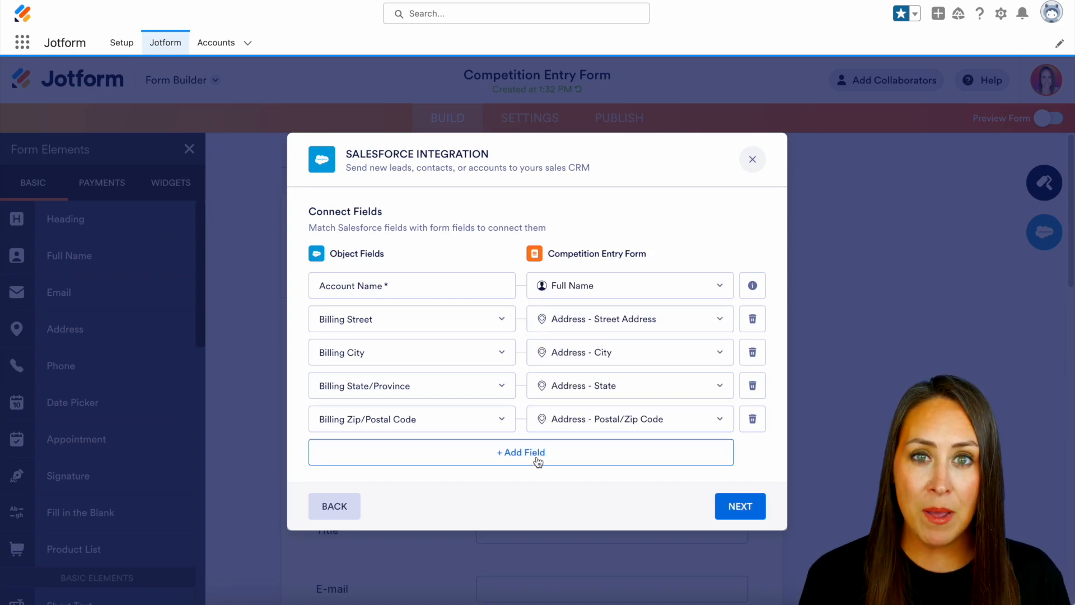
click(740, 507)
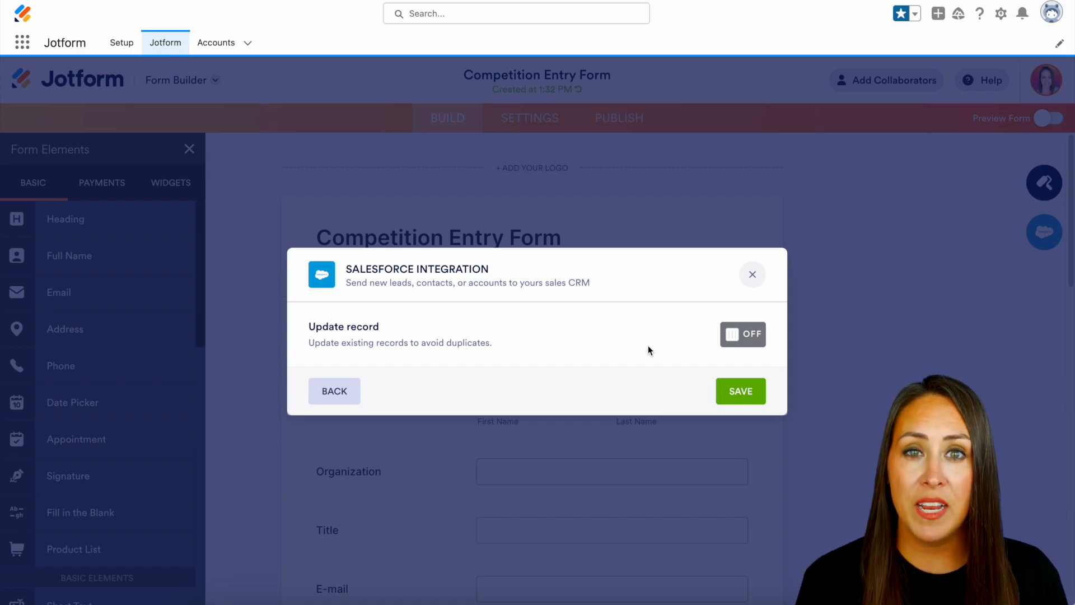
Enable updating of existing records by matching Account Name with the form's Full Name field, and save the integration
click(733, 339)
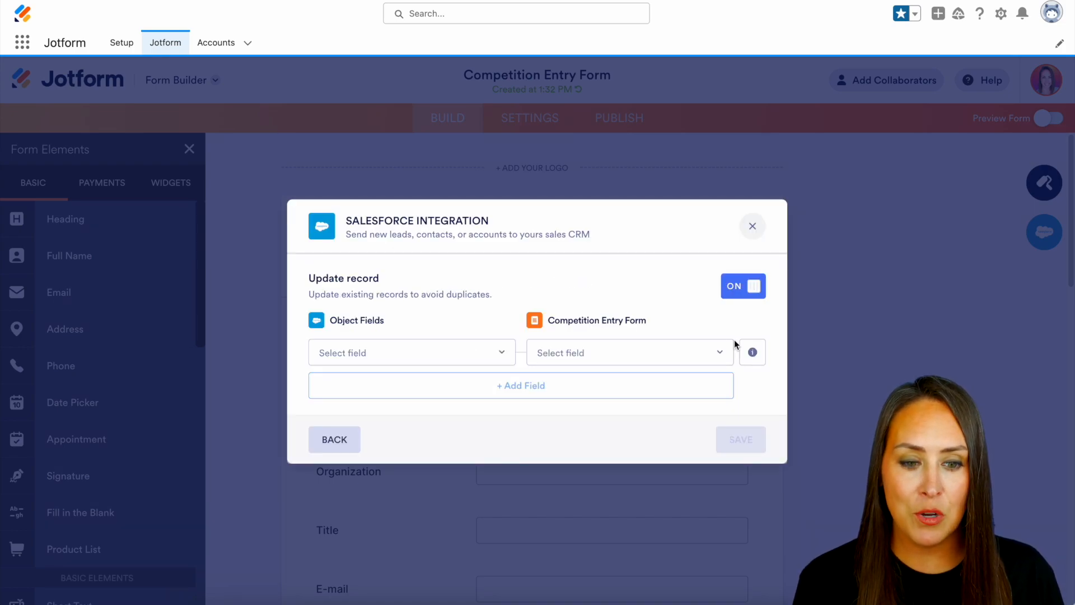
click(444, 358)
click(379, 410)
click(616, 360)
click(609, 403)
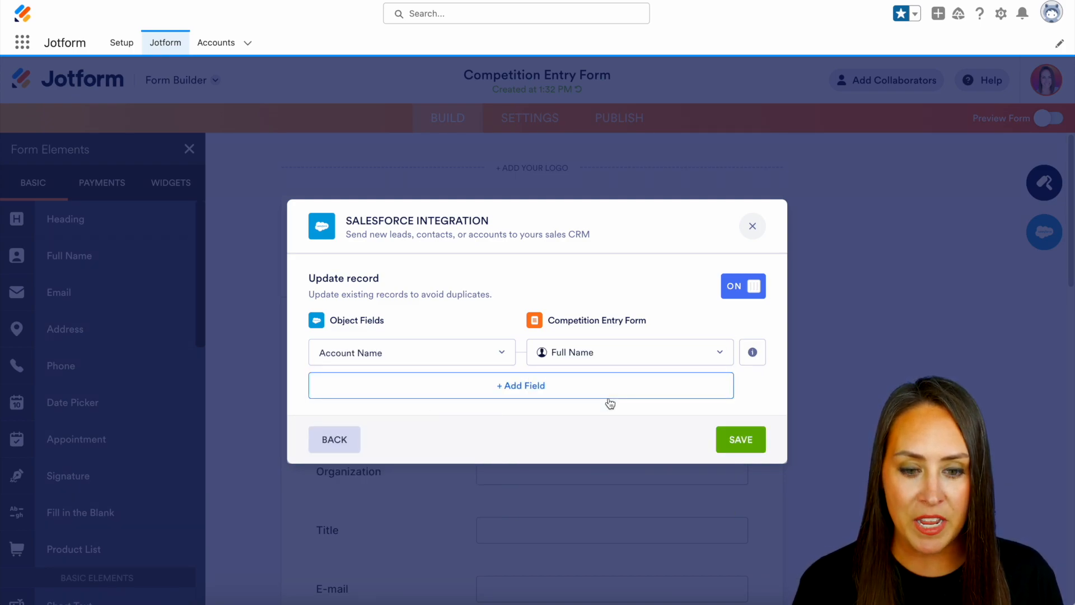
click(749, 449)
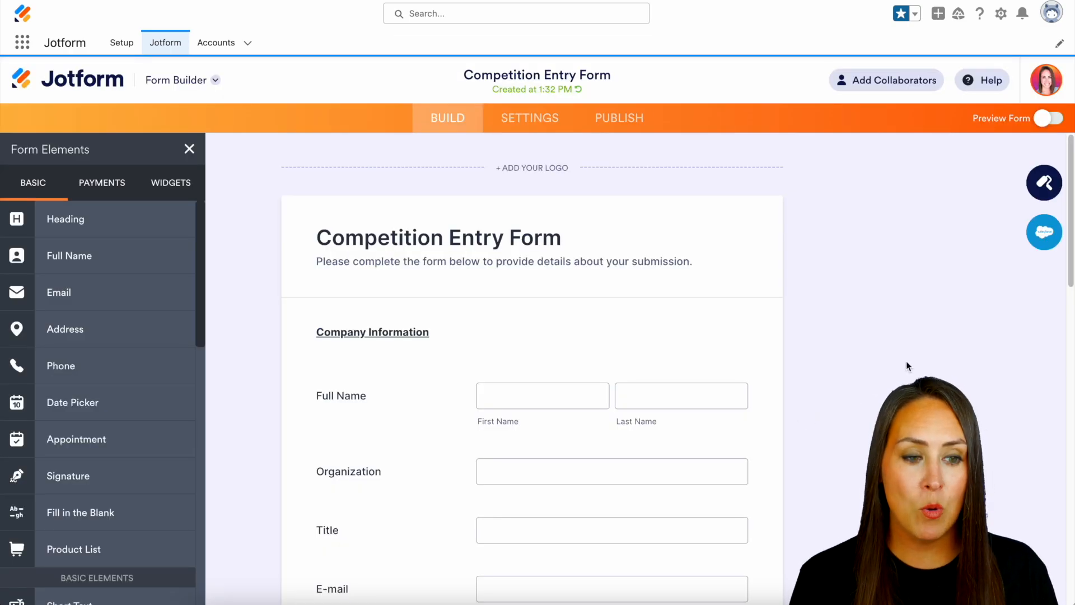
Preview the form, fill it automatically with sample data, submit it and return to the form builder
click(1045, 119)
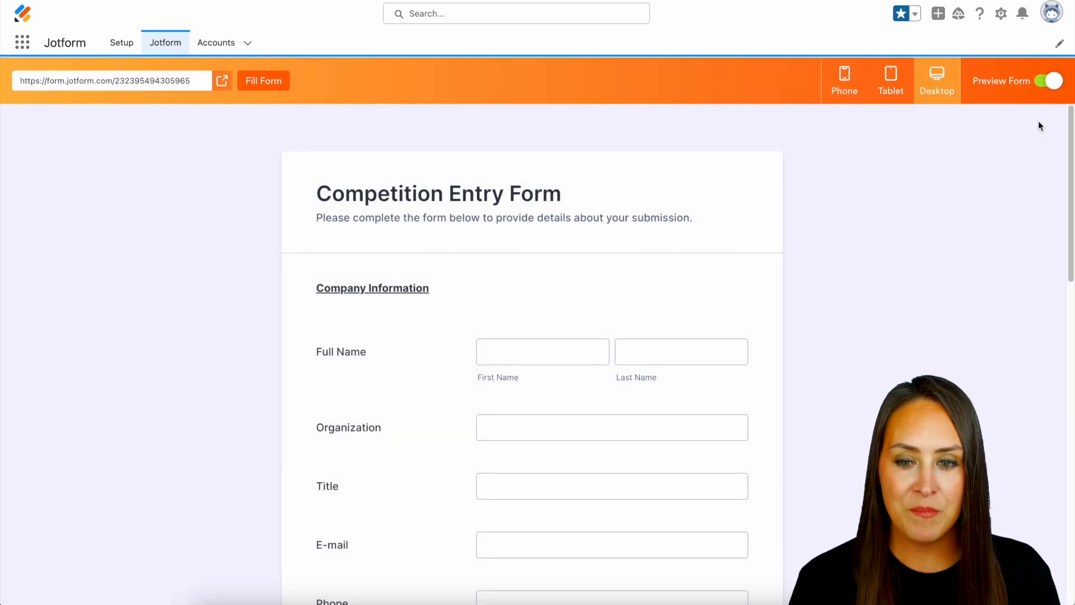
click(263, 81)
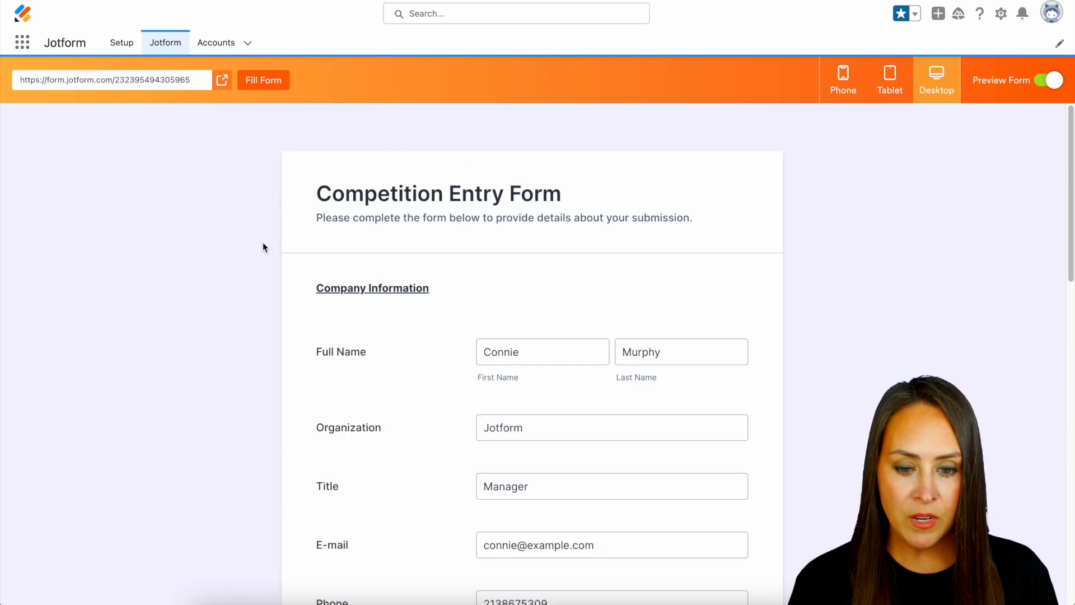
scroll(263, 247, down, 15)
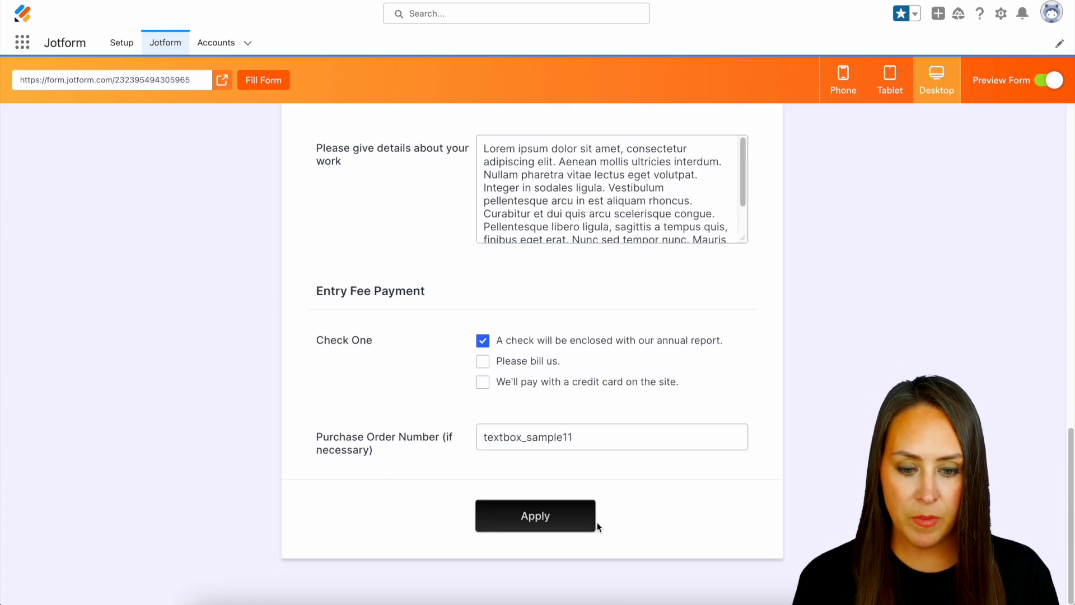
click(556, 522)
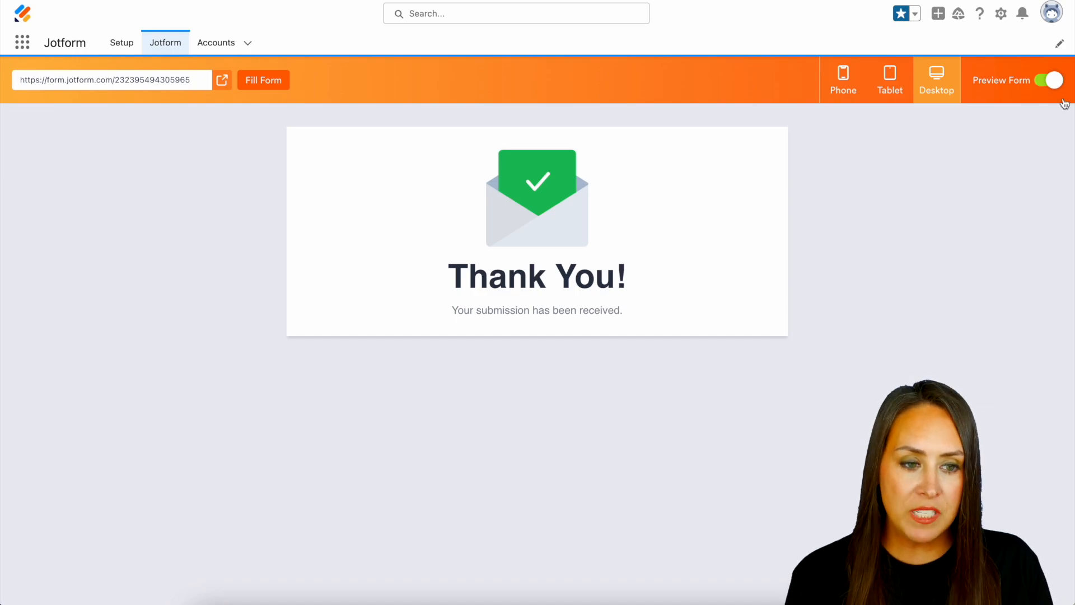
click(1052, 80)
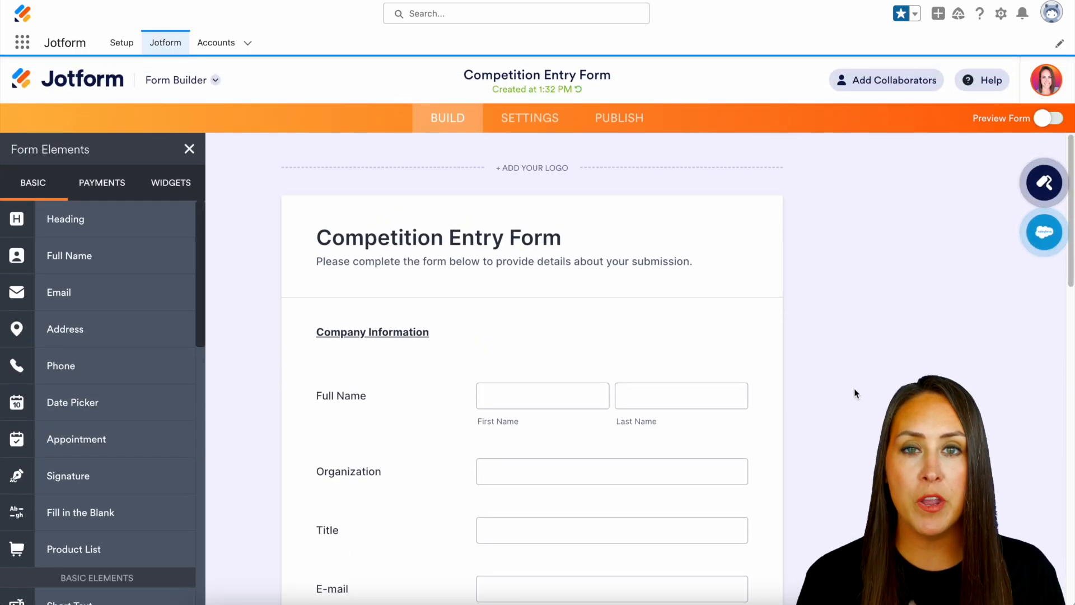
Open the form's submissions in Tables and review the submitted entry across its columns
click(191, 88)
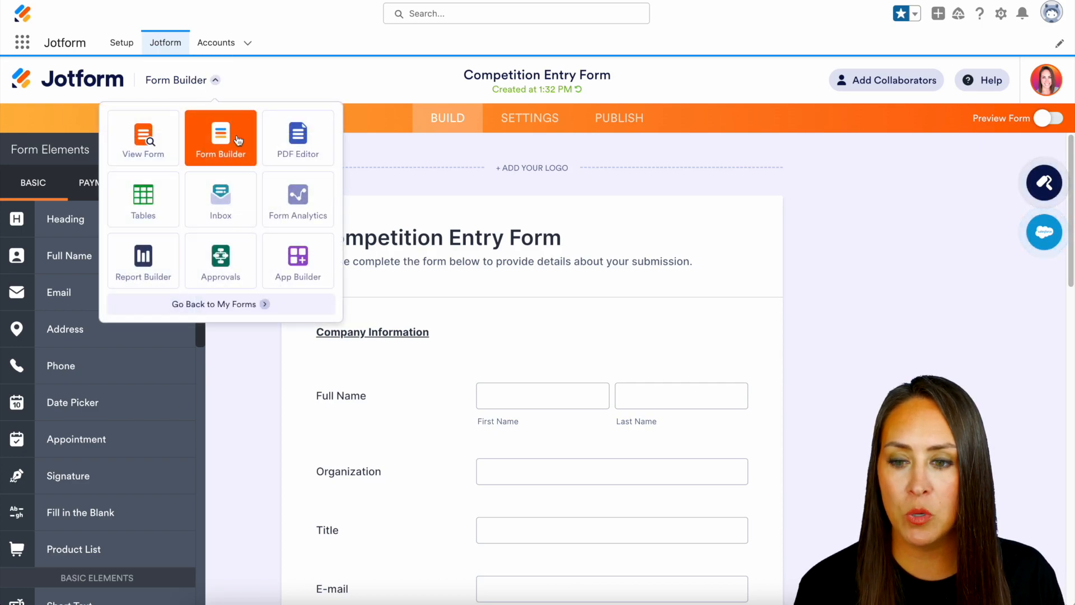
click(141, 201)
scroll(288, 318, right, 5)
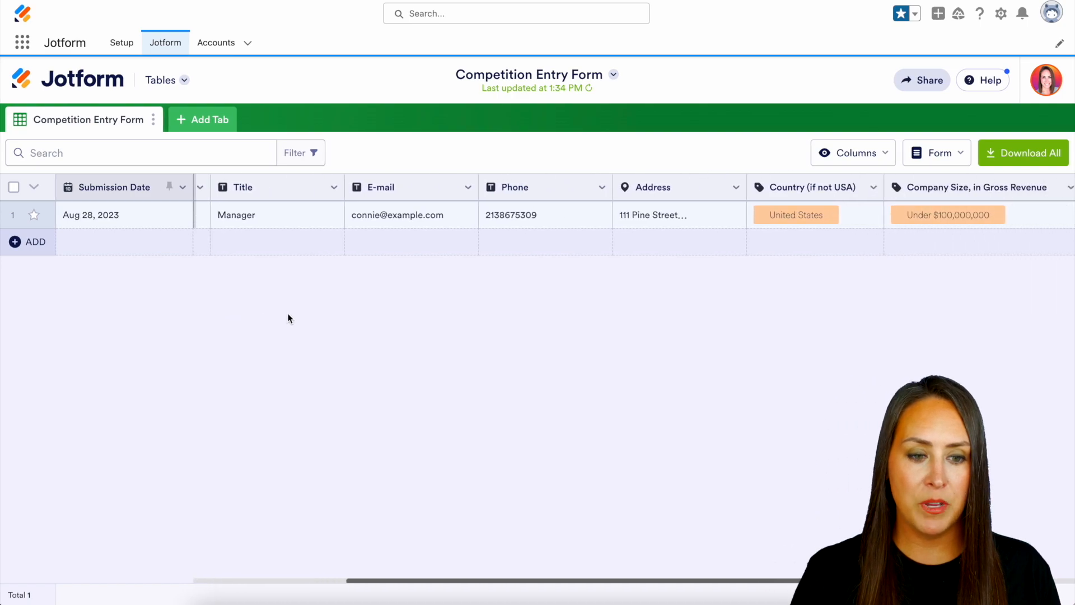
scroll(289, 318, right, 5)
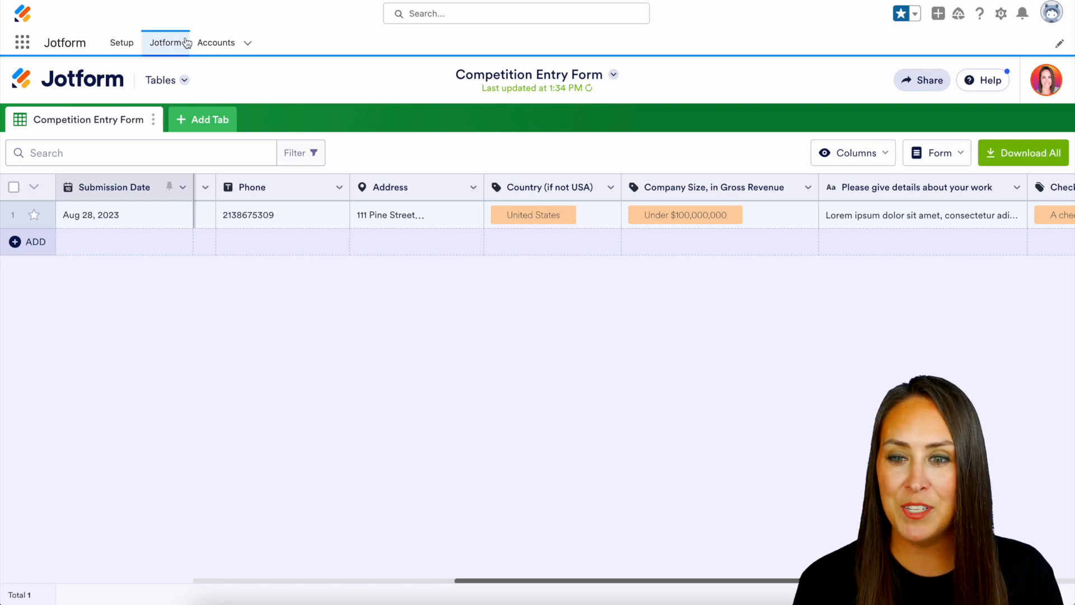
Open the account record created from the form submission in the Salesforce accounts list
click(216, 43)
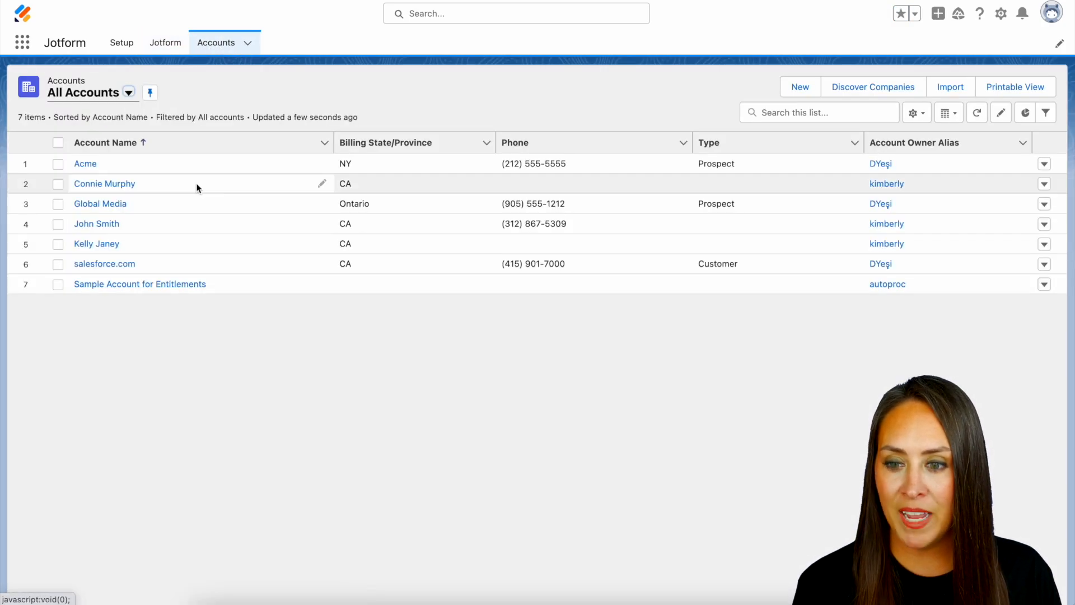
click(126, 187)
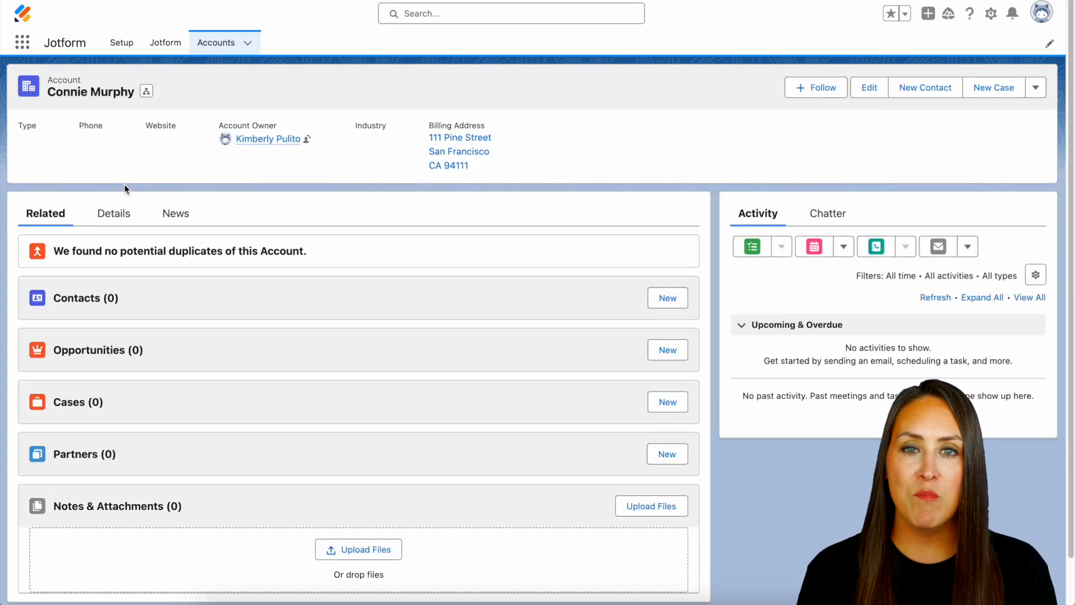